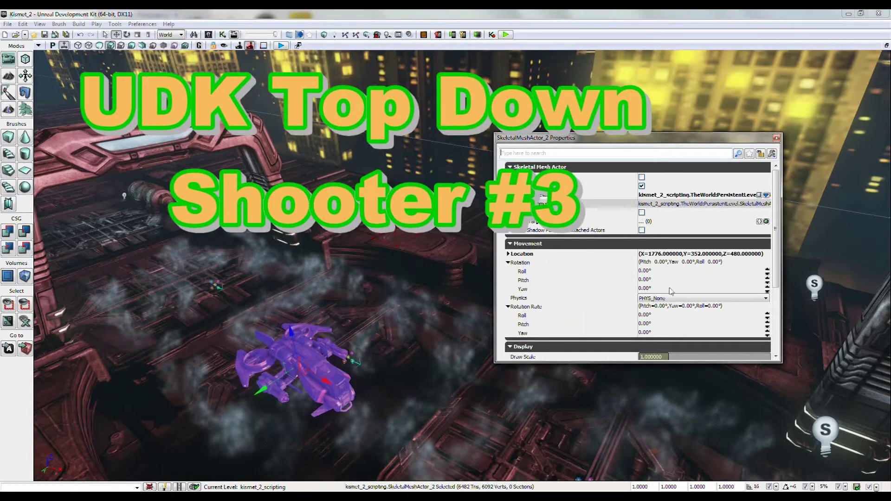
Step: Turn the enemy ship to 180° yaw and move it down and to the right
left_click(648, 289)
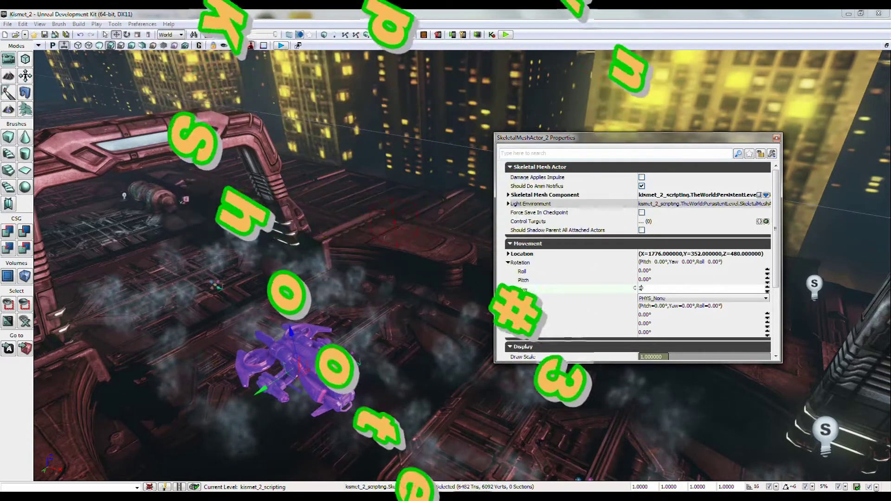
type("180")
key("Return")
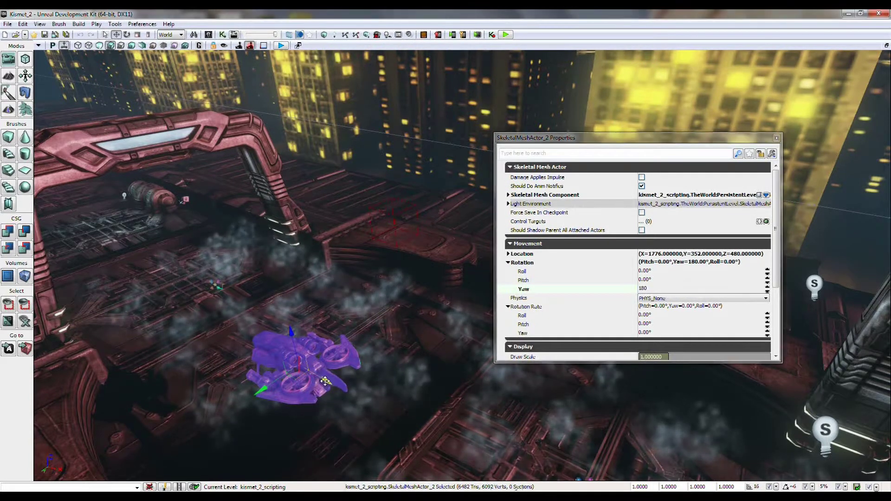
left_click_drag(327, 390, 405, 396)
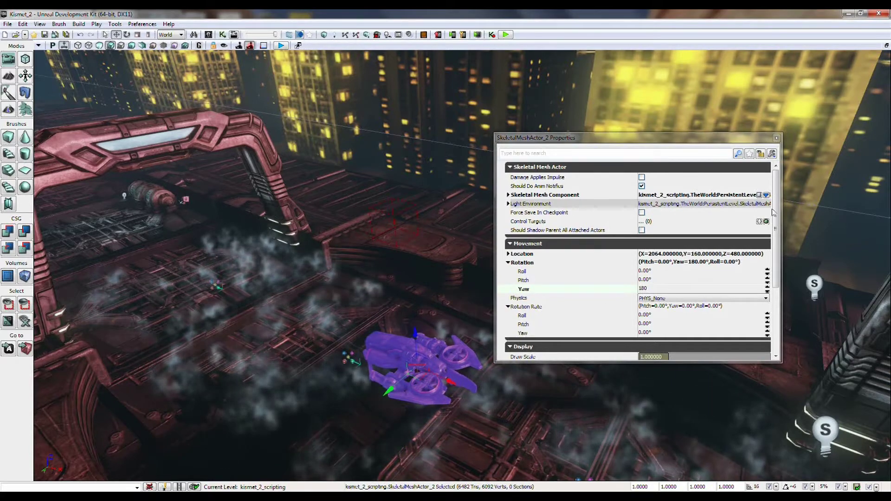
Step: Assign the Cicada physics asset to the ship's Skeletal Mesh Component
left_click(777, 138)
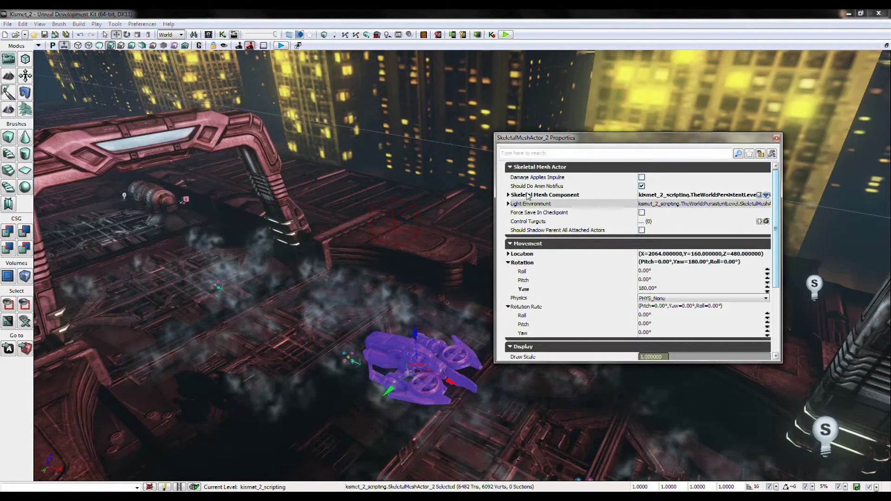
left_click(509, 195)
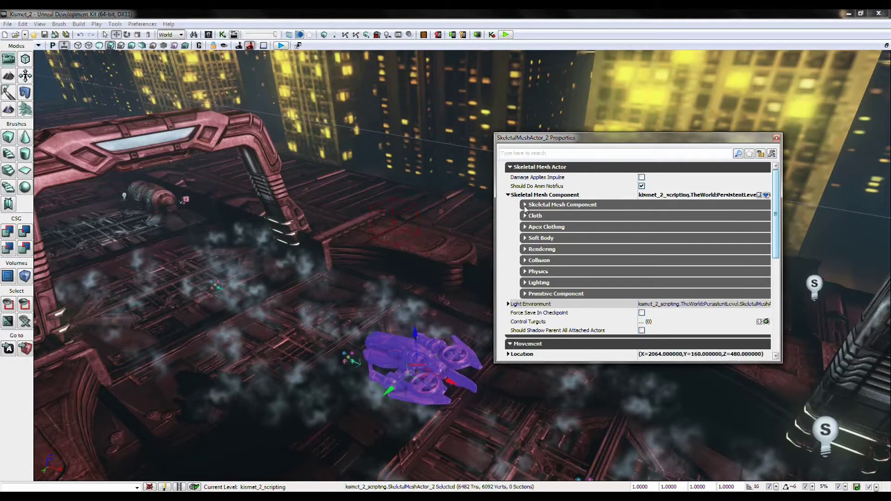
left_click(525, 205)
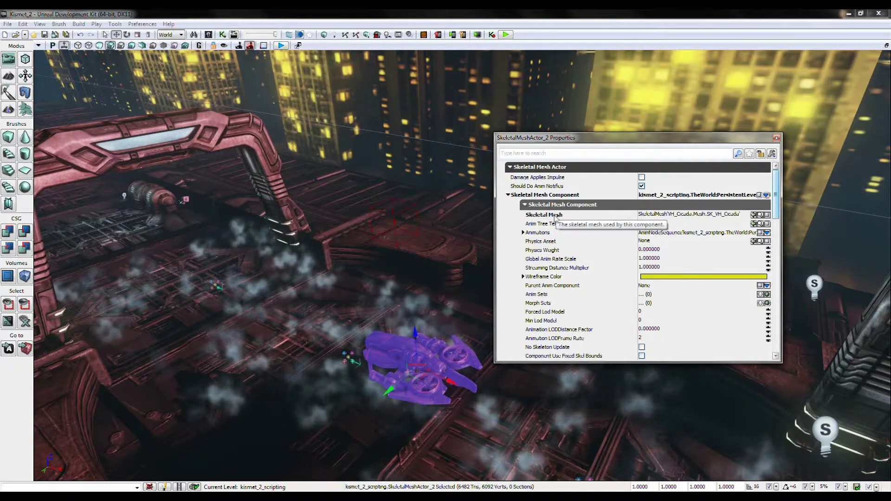
left_click(754, 241)
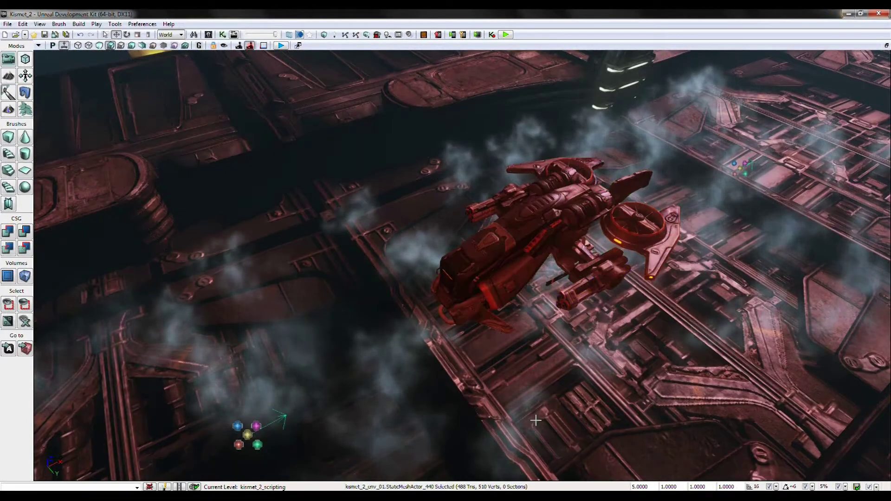
Step: Select the red ship and frame it centred in the viewport
left_click(536, 421)
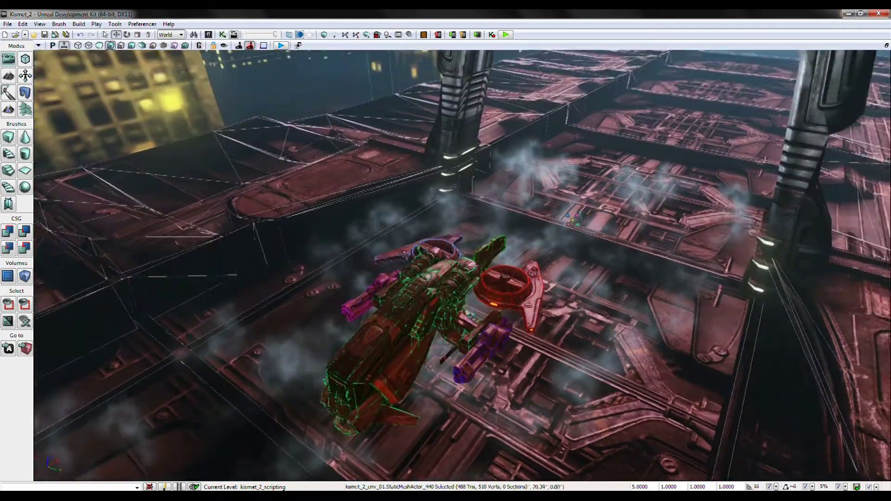
right_click_drag(566, 407, 594, 381)
middle_click_drag(568, 403, 514, 453)
left_click_drag(568, 403, 570, 396)
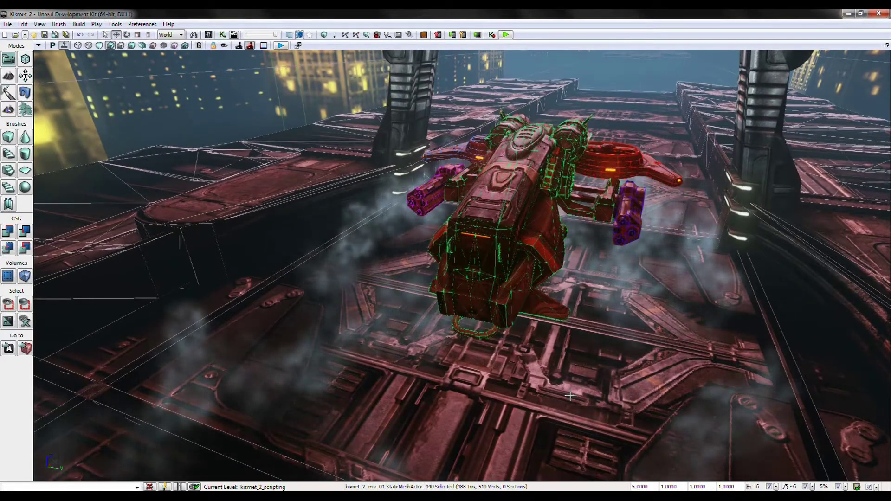
key("Escape")
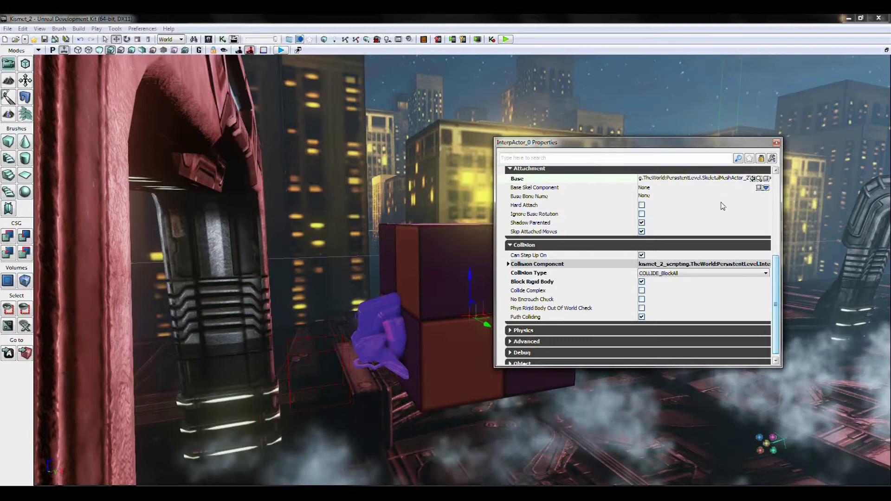
Step: Enable Hard Attach, lock the properties to the selected actors, and close the window
left_click(641, 205)
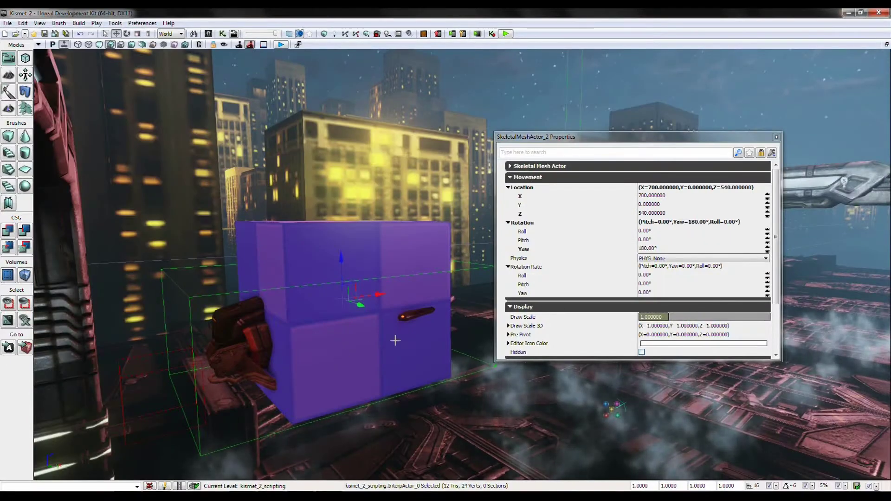
left_click(760, 153)
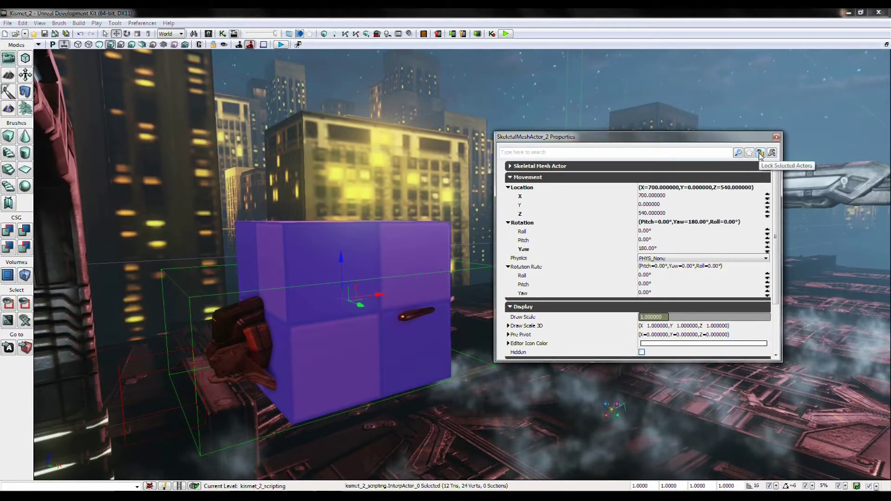
left_click(761, 154)
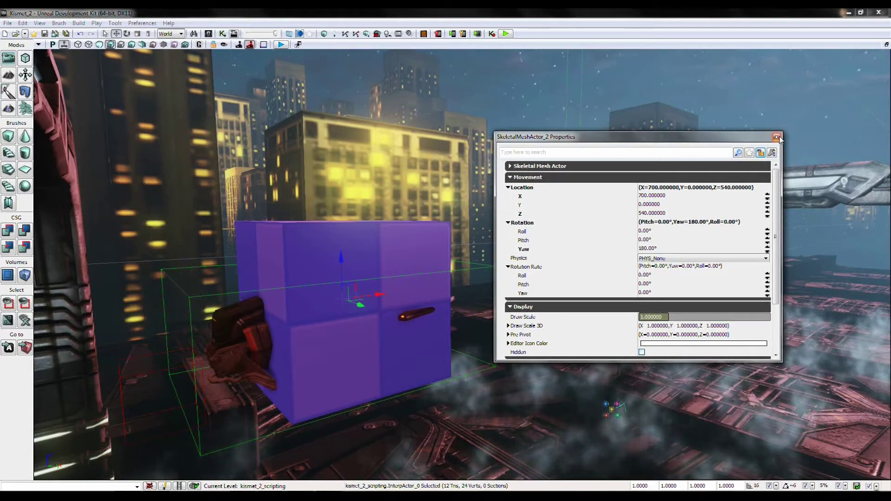
left_click(777, 138)
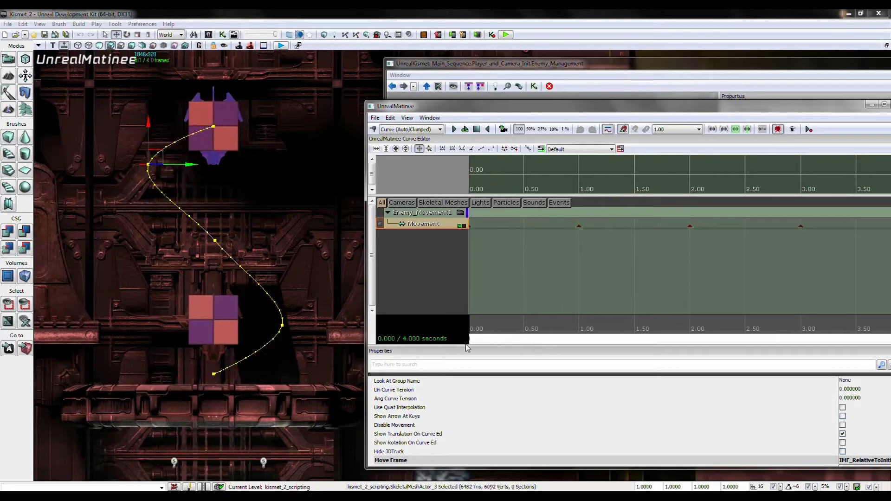
Step: Move the ship further right at the 1-second movement key
left_click(579, 226)
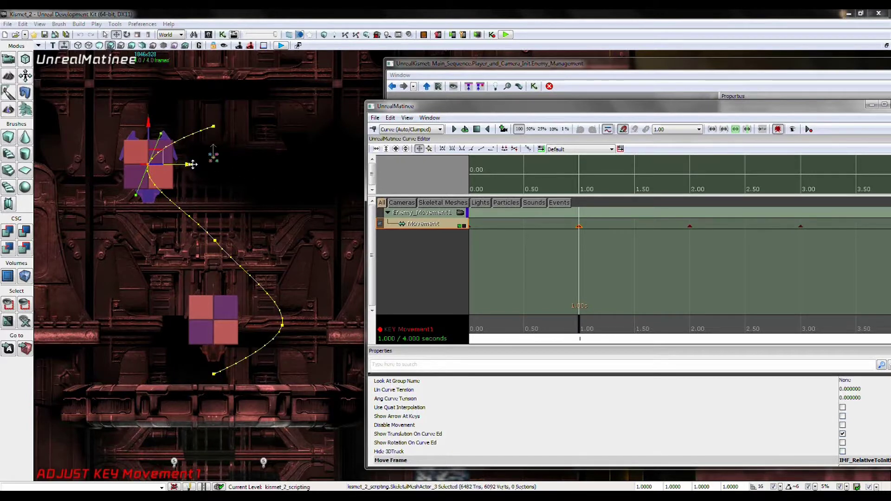
left_click_drag(198, 165, 311, 163)
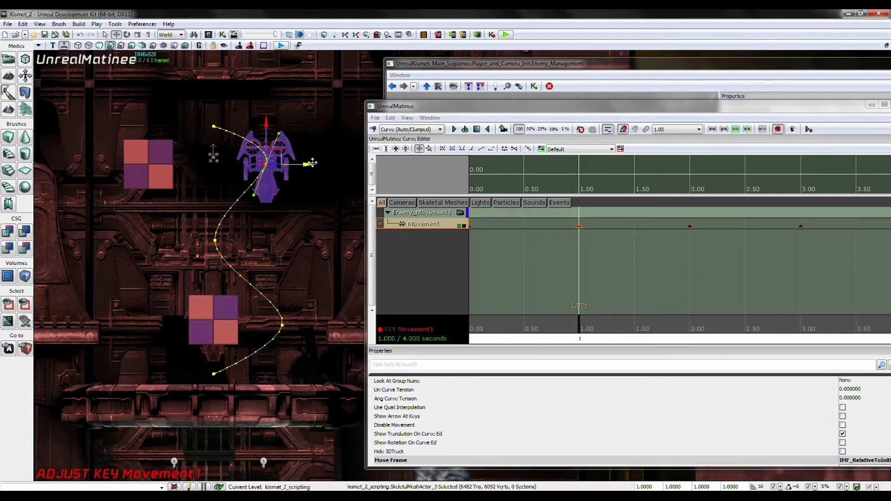
left_click_drag(306, 164, 327, 164)
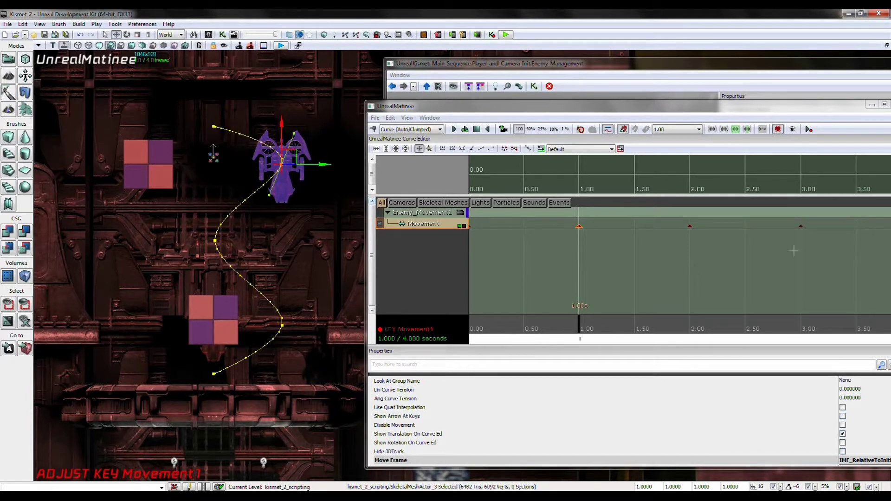
Step: Review the 3-second and 1-second keys, then play back the reshaped path
left_click(800, 226)
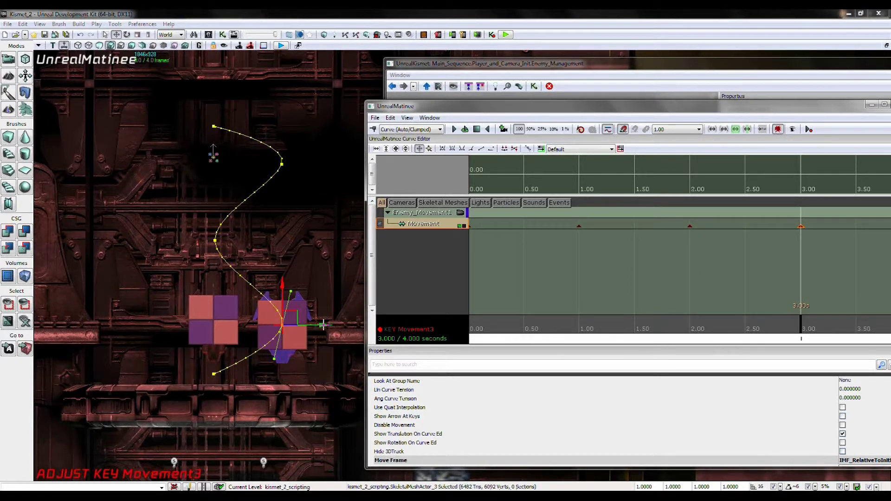
left_click_drag(323, 325, 186, 330)
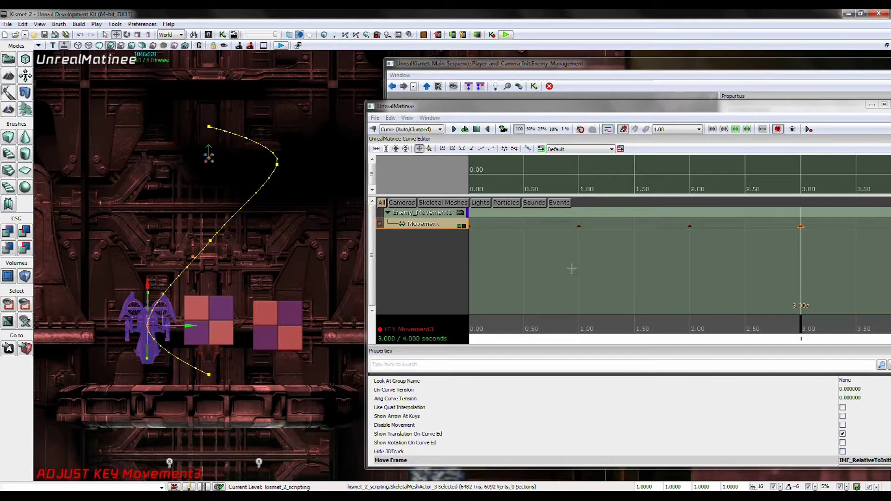
left_click(579, 226)
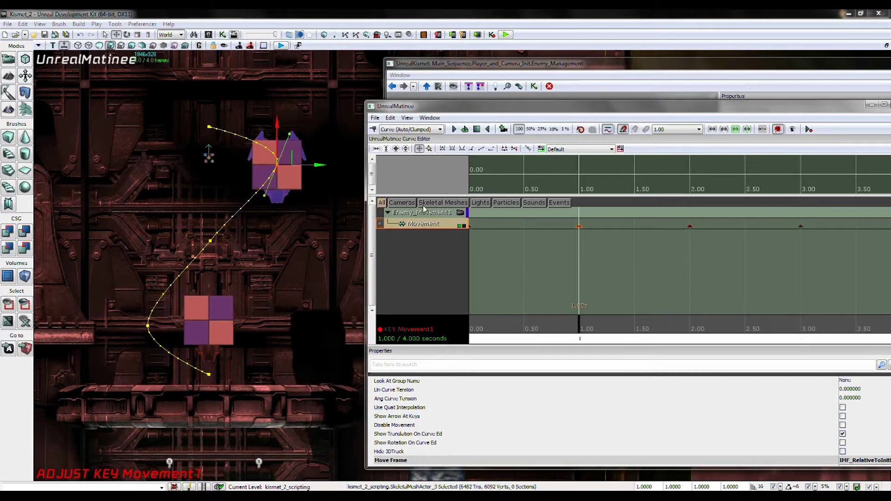
left_click_drag(289, 136, 287, 136)
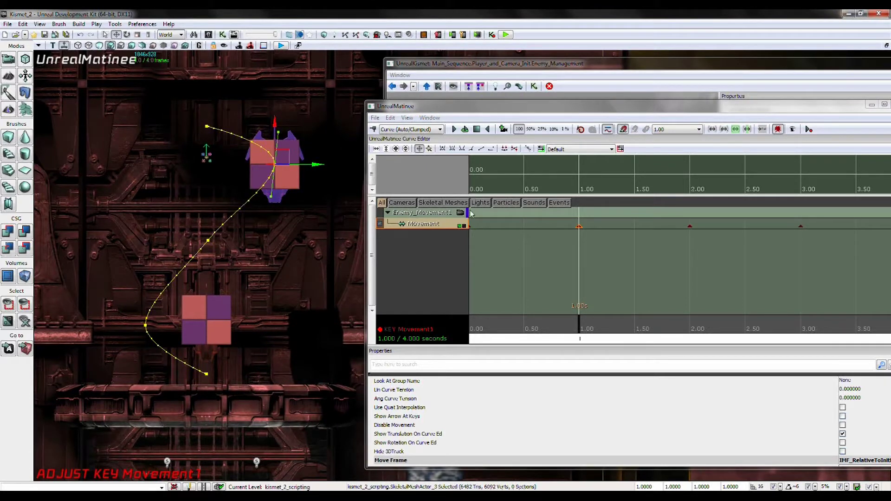
left_click(454, 130)
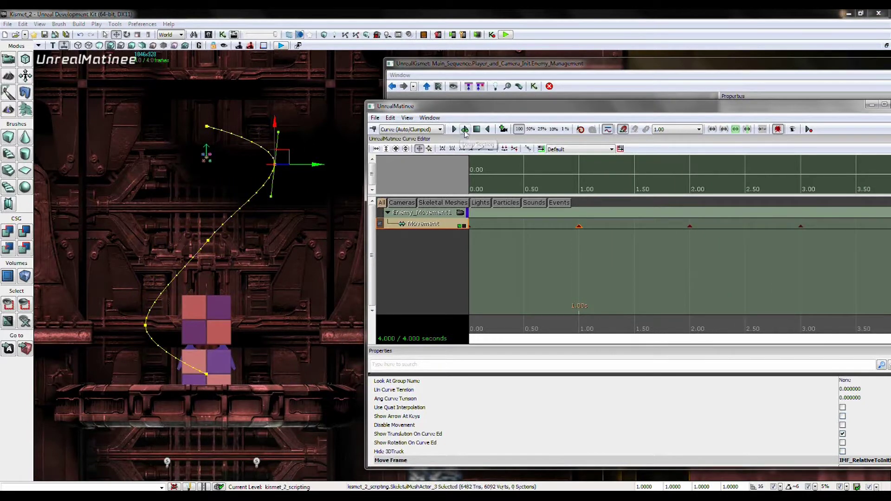
Step: Loop the Matinee playback and open PointLight_3's properties
left_click(466, 130)
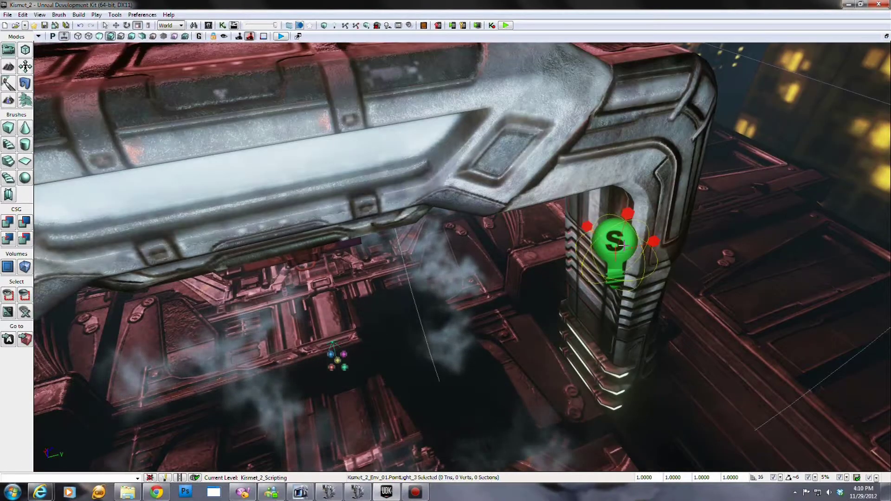
double_click(622, 244)
Step: Expand the Light Component categories down to the Light Color setting
left_click(360, 245)
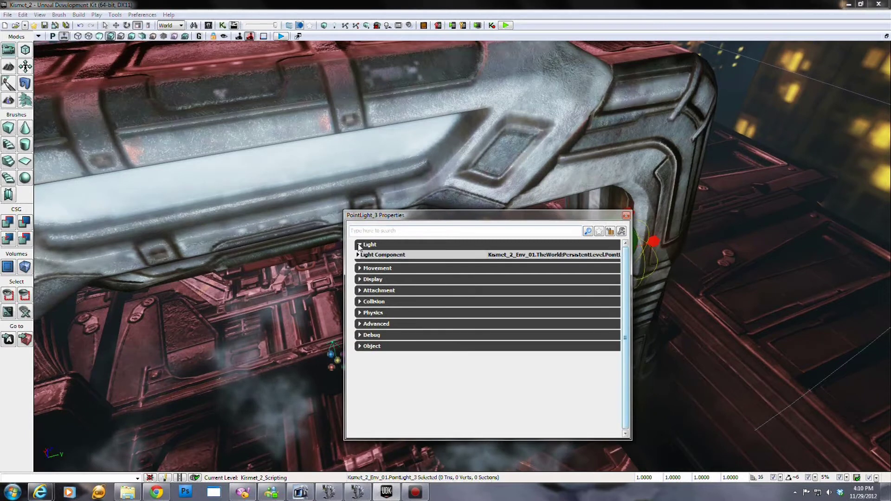
left_click(358, 255)
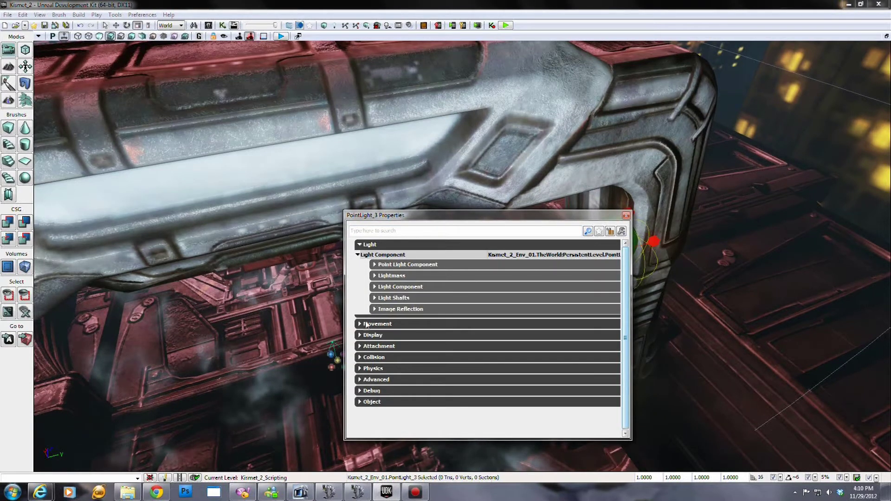
left_click(359, 336)
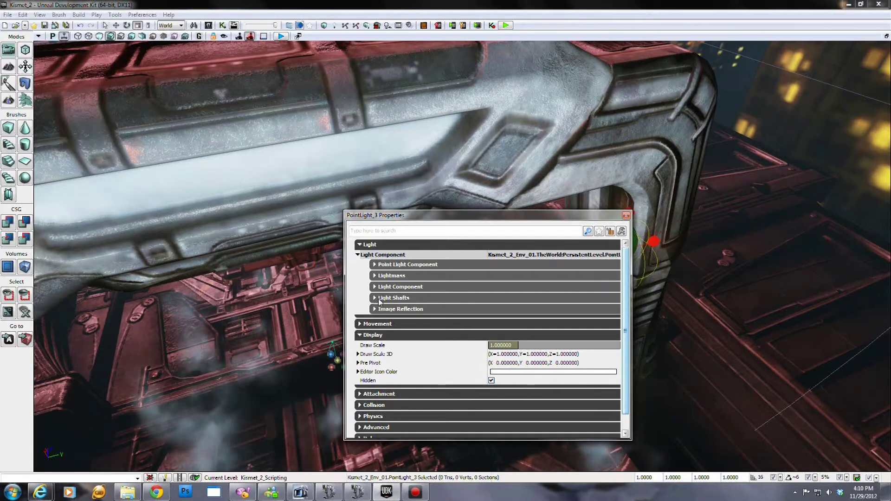
left_click(375, 264)
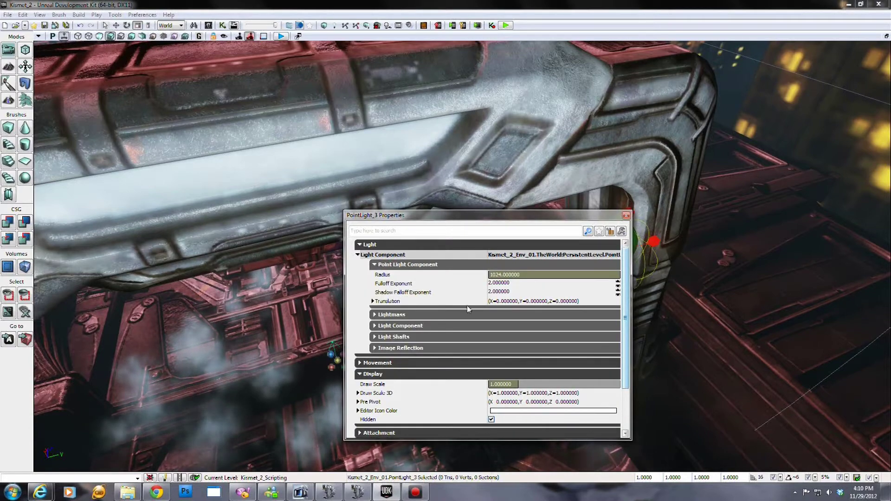
left_click(374, 315)
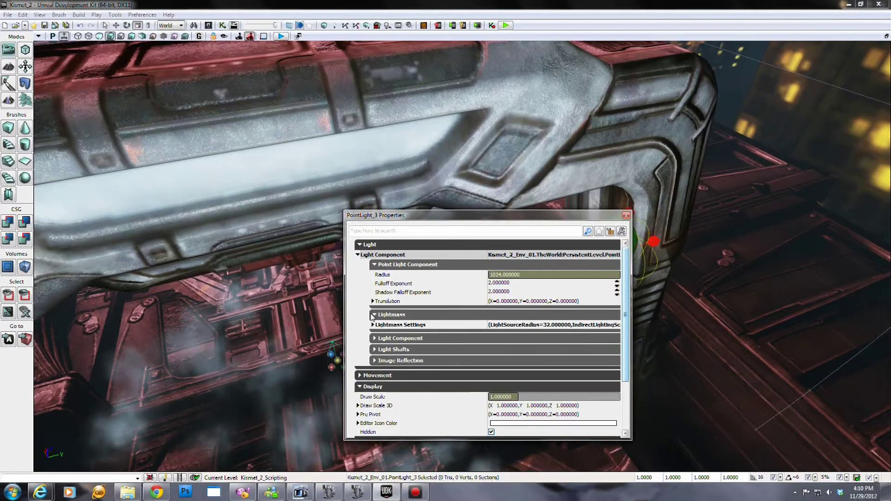
left_click(373, 325)
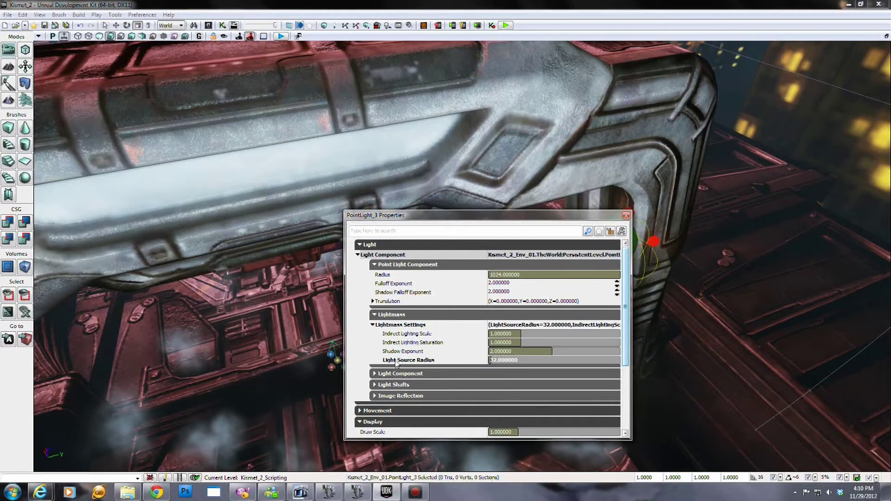
left_click(375, 374)
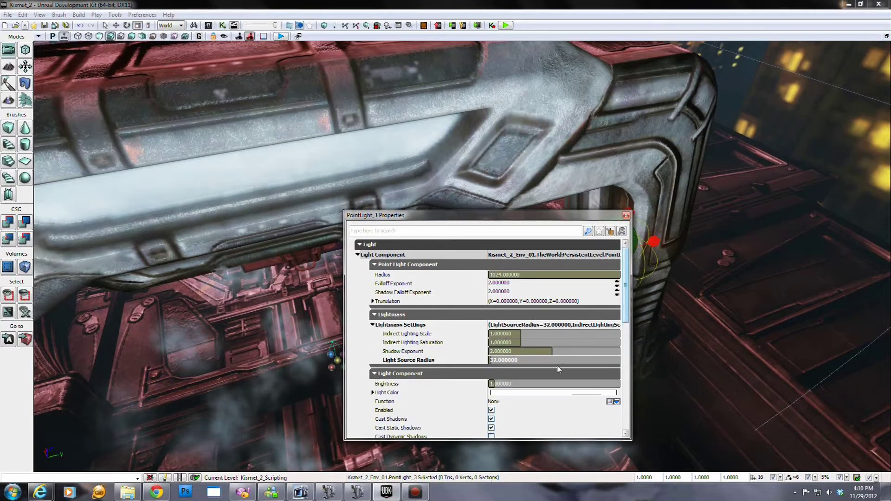
Step: Set PointLight_3's Light Color to yellow, darkened to V 0.77, and confirm
left_click(558, 394)
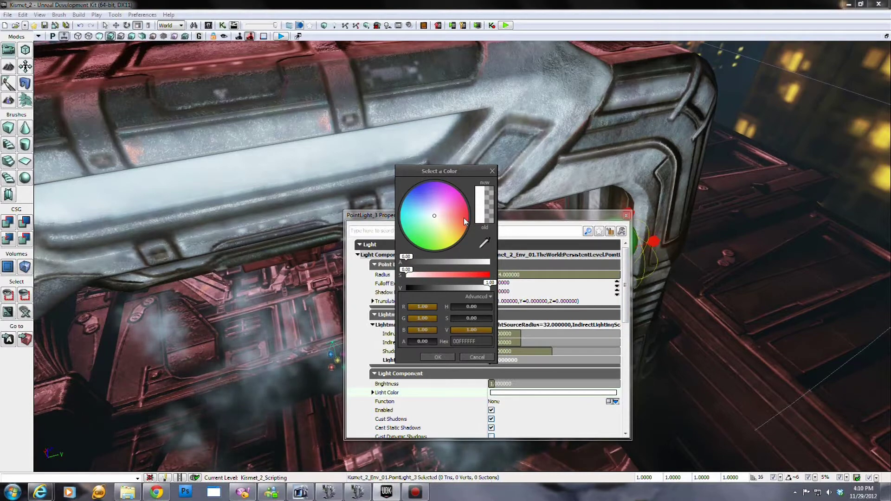
left_click(424, 191)
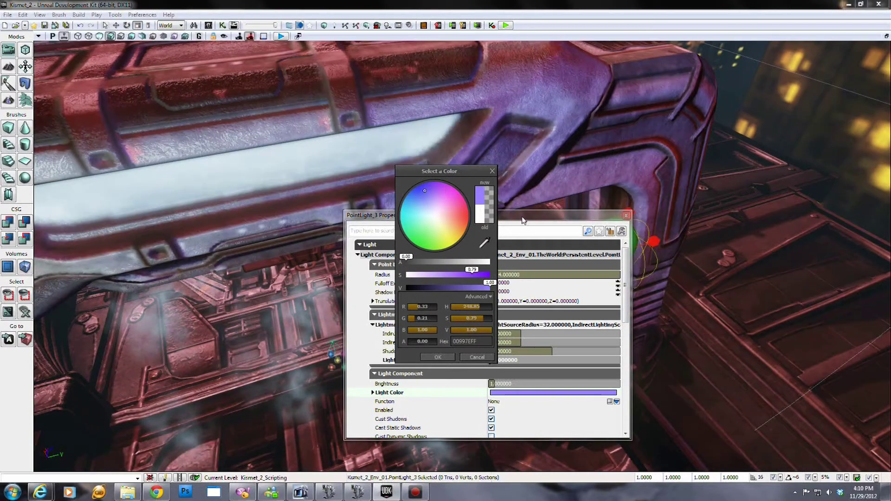
mouse_move(553, 174)
right_mouse_down()
mouse_move(385, 172)
mouse_move(548, 178)
right_mouse_up()
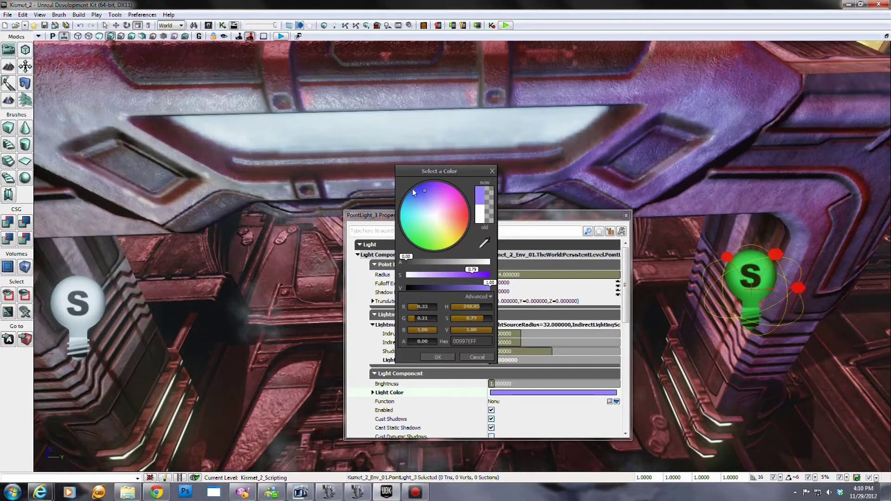
left_click(416, 191)
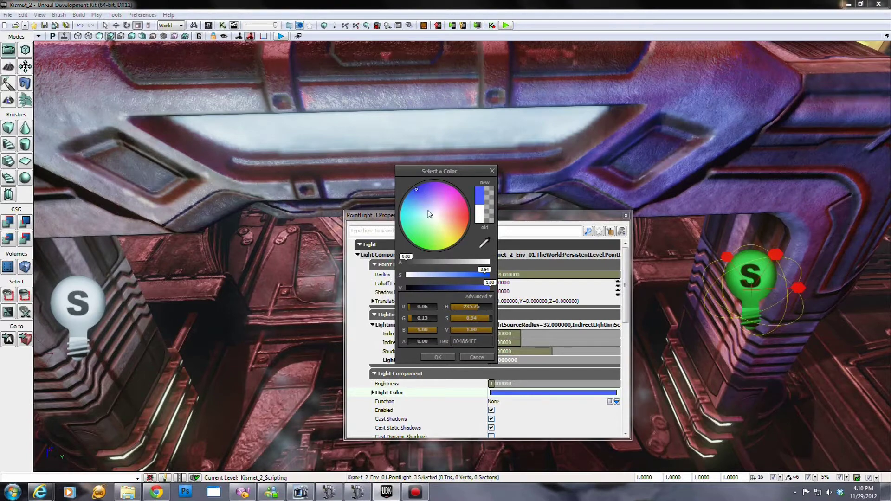
left_click(421, 240)
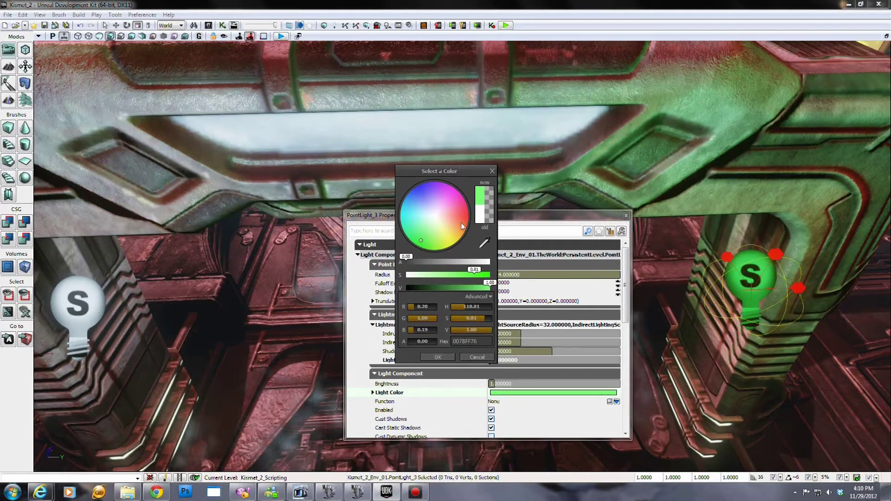
left_click(461, 223)
left_click(454, 235)
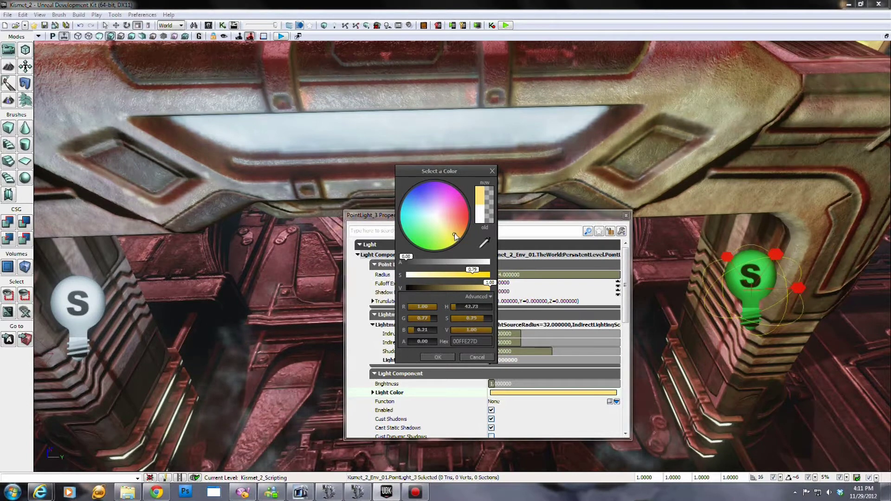
left_click(461, 201)
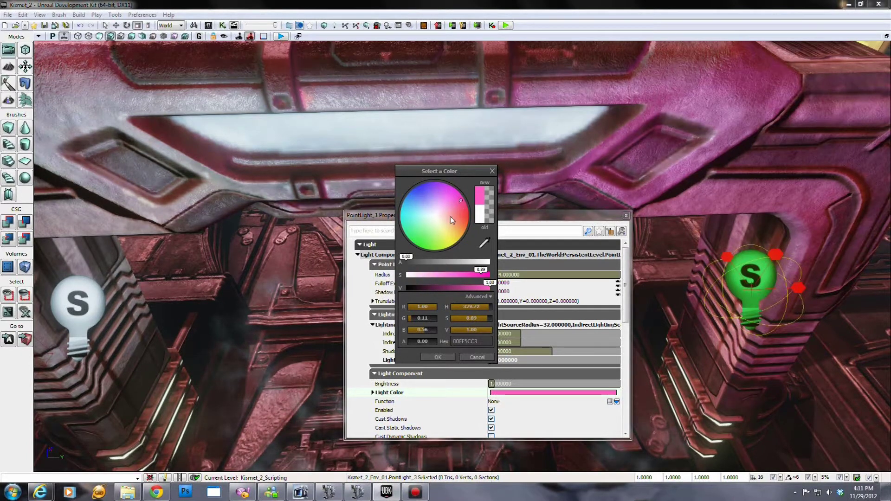
left_click(446, 240)
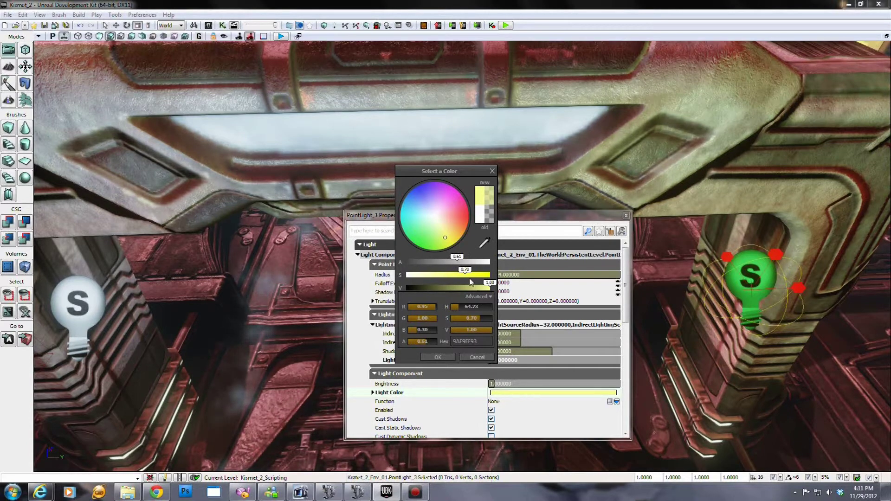
left_click_drag(491, 284, 471, 284)
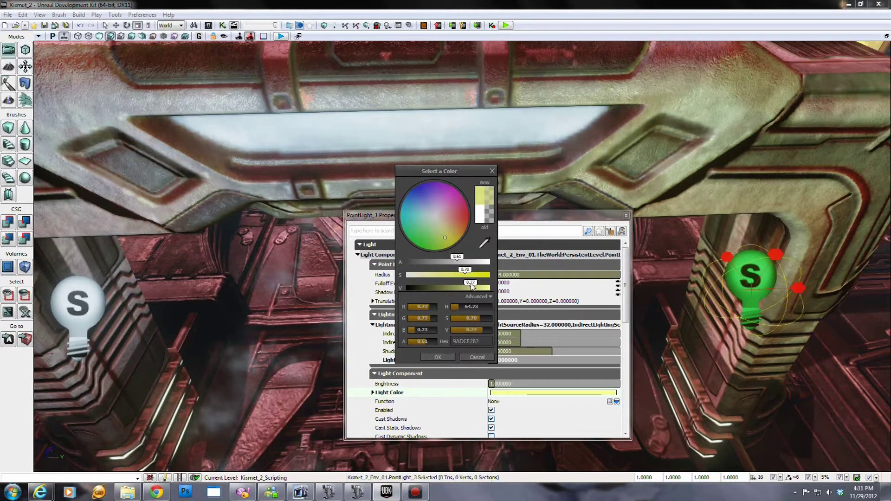
left_click(437, 357)
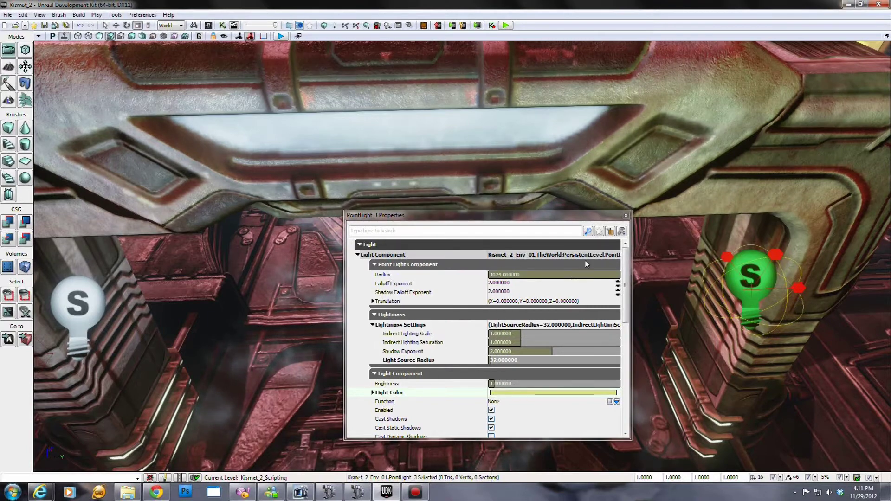
Step: Close the light properties, pull back to view the arch, and delete the left-post light
left_click(626, 215)
right_click_drag(601, 322, 594, 301)
scroll(601, 321, "down", 6)
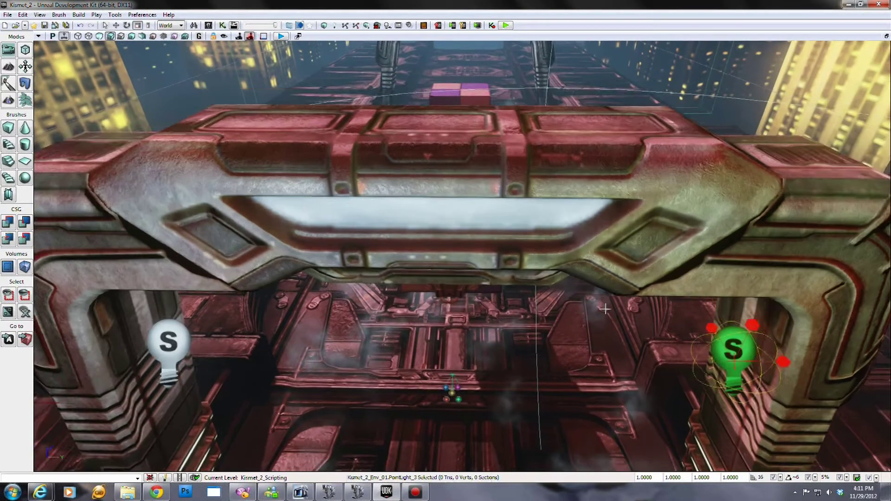
scroll(601, 321, "down", 8)
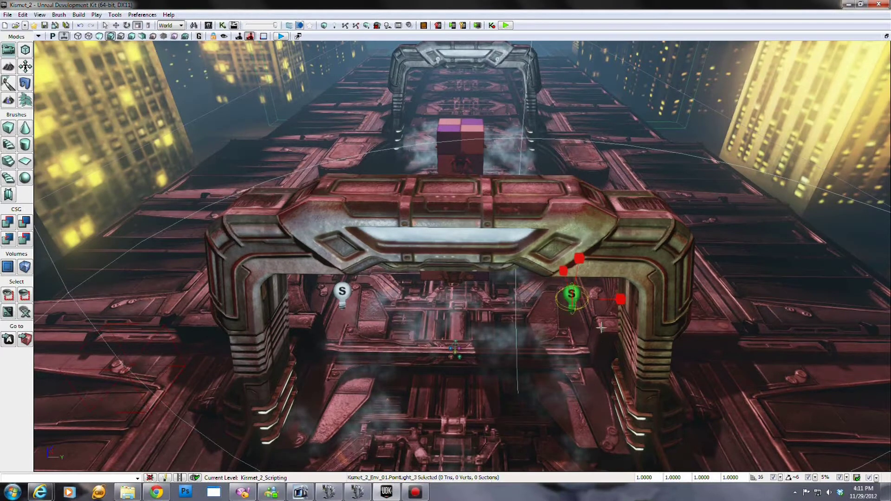
left_click(343, 291)
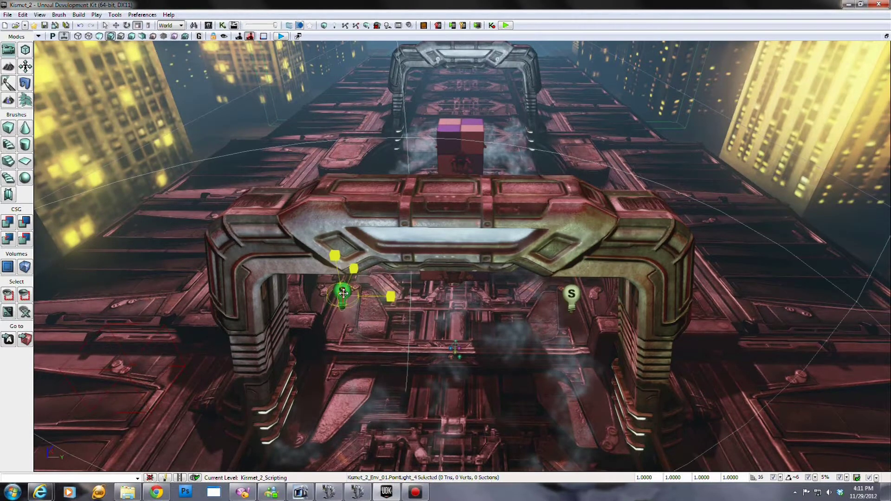
key("Delete")
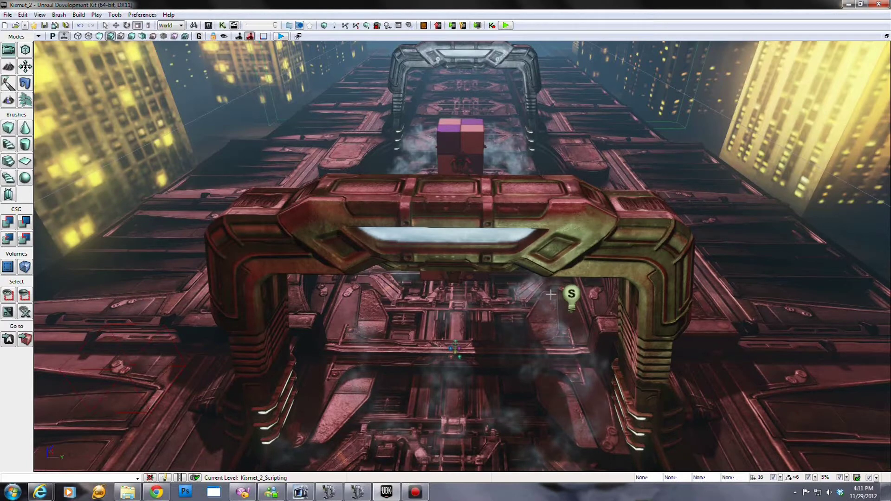
Step: Copy the near arch's point light across to the arch's left side
left_click(571, 294)
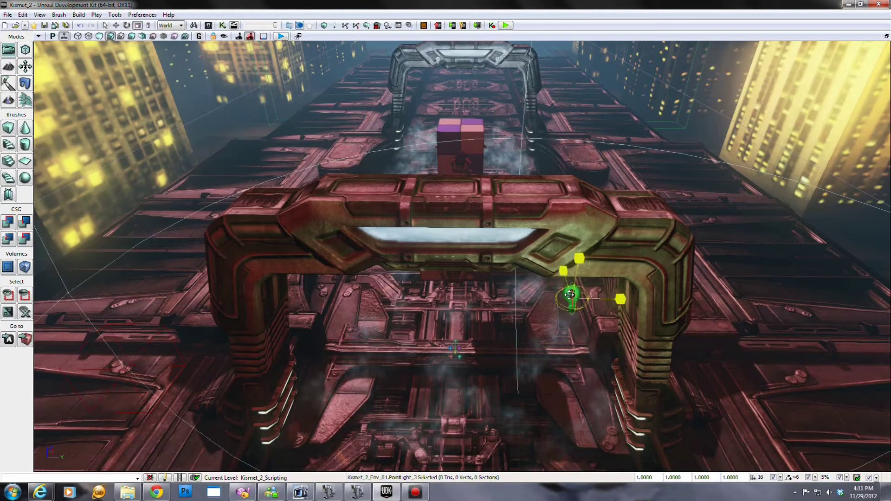
key("space")
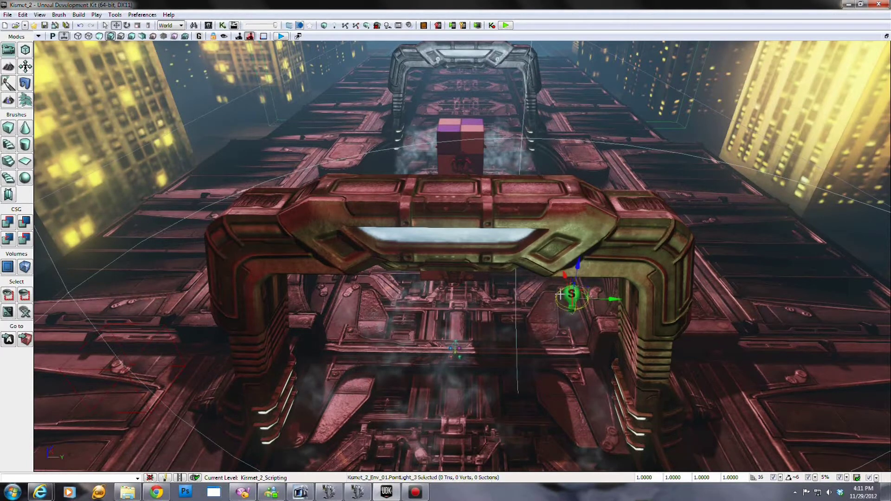
left_click_drag(622, 304, 368, 297, "alt")
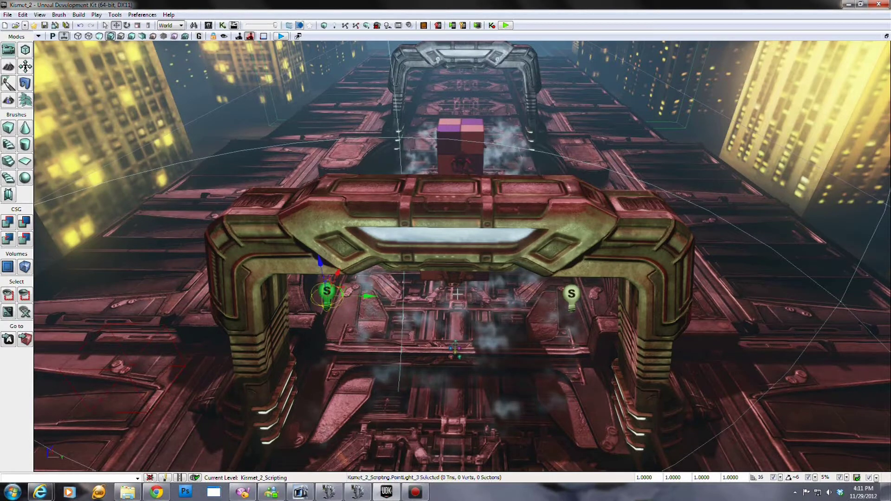
Step: Delete the stray far-arch light and select both near-arch lights
left_click(456, 61)
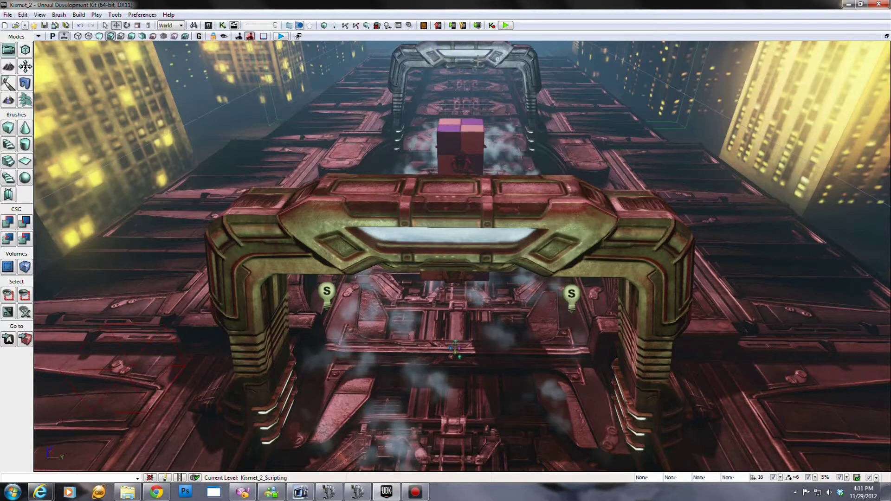
left_click(498, 59)
key("Delete")
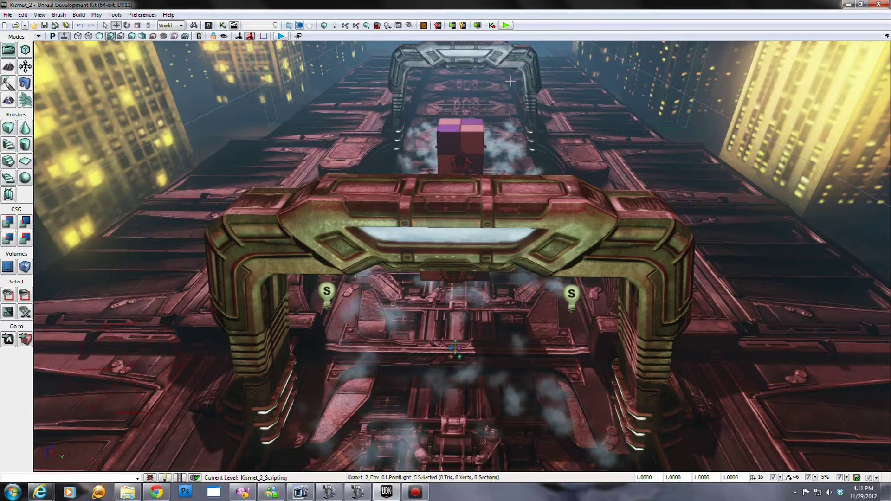
left_click(328, 291)
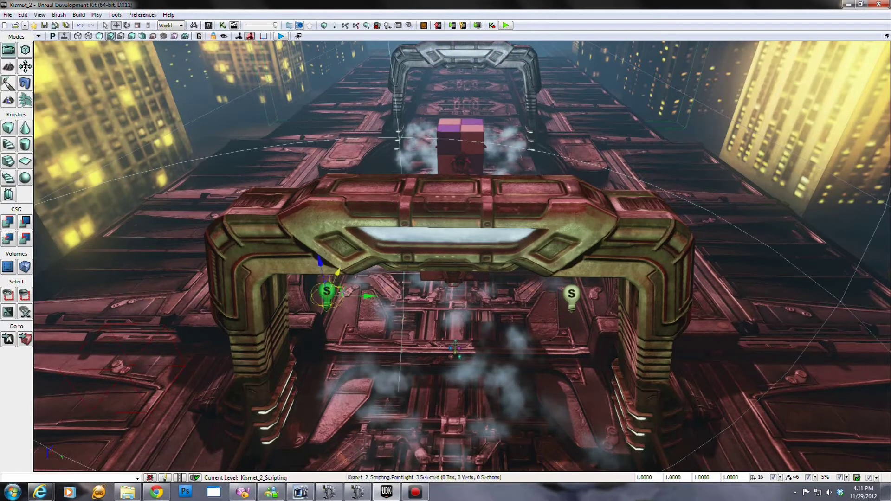
left_click(572, 294, "ctrl")
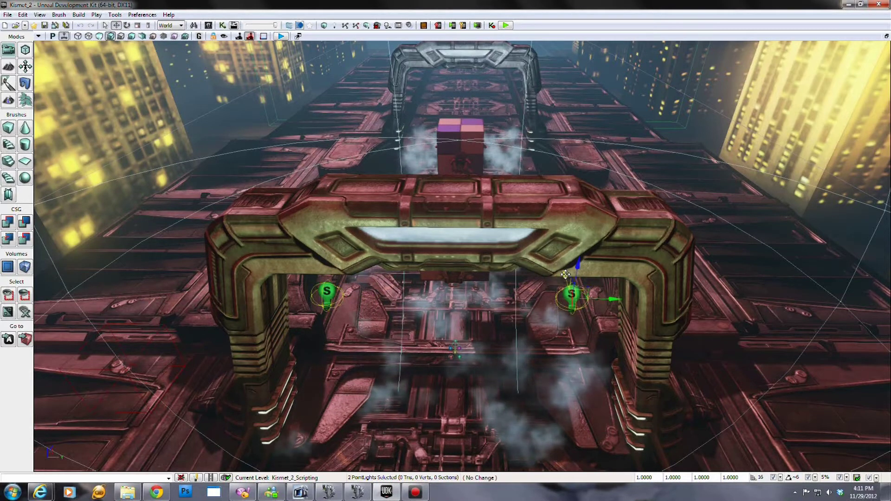
Step: Raise the two arch lights slightly and duplicate the pair onto the far arch
mouse_move(565, 274)
left_mouse_down()
mouse_move(552, 220)
mouse_move(548, 276)
left_mouse_up()
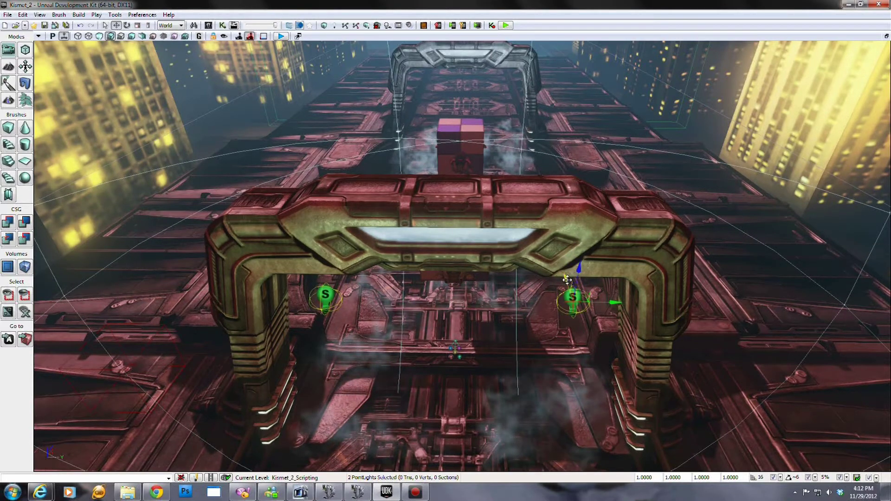
left_click_drag(565, 269, 514, 66, "alt")
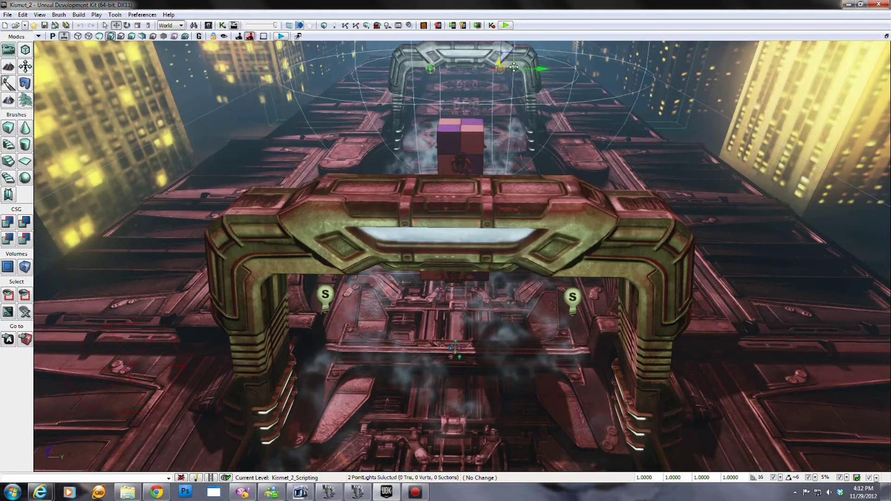
right_click_drag(542, 118, 545, 127)
scroll(462, 256, "down", 10)
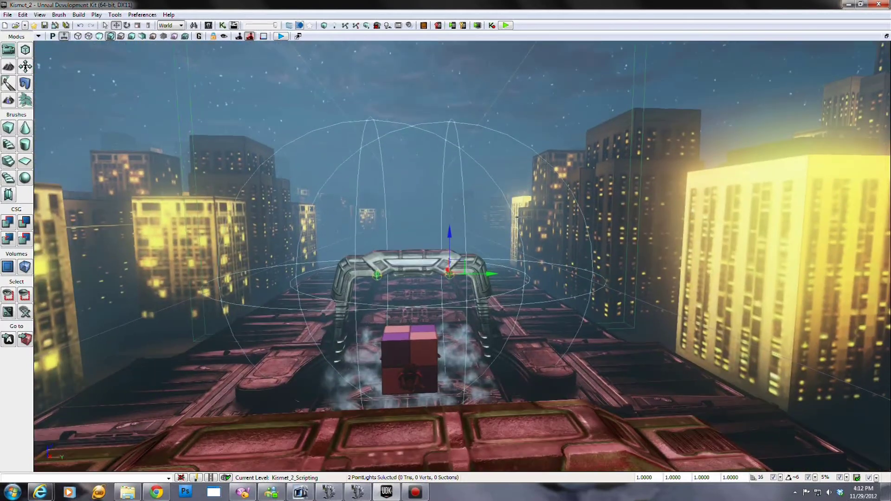
scroll(518, 217, "up", 10)
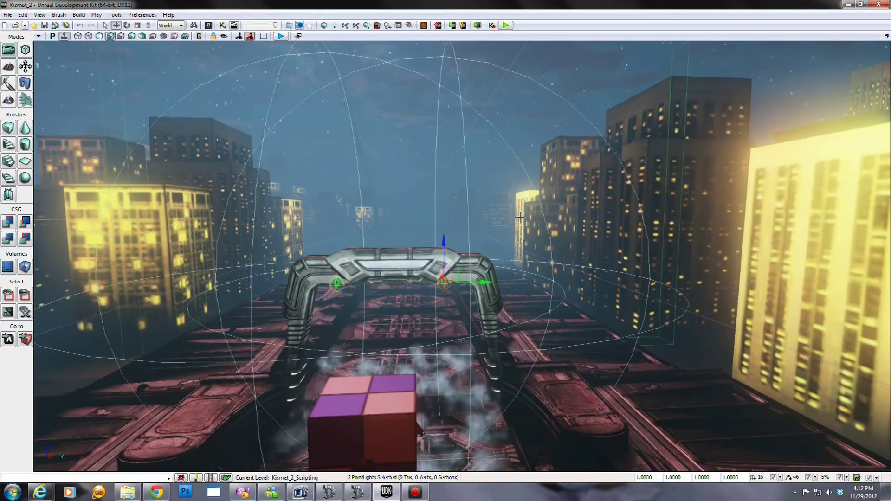
scroll(521, 217, "up", 8)
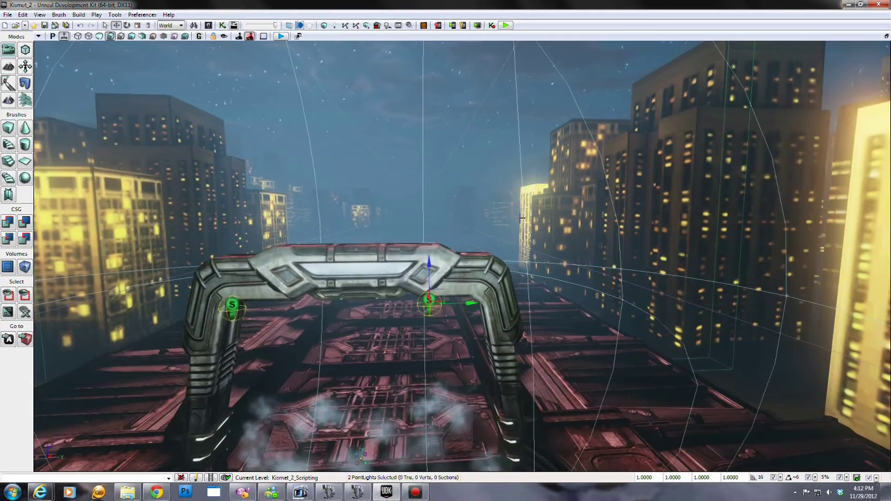
scroll(522, 217, "up", 8)
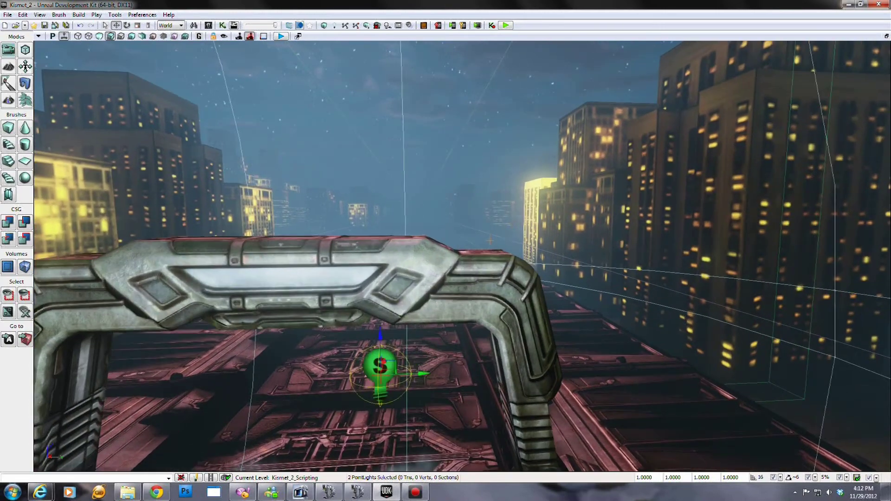
Step: Position the copied lights under the far arch's top beam
right_click_drag(403, 334, 401, 334)
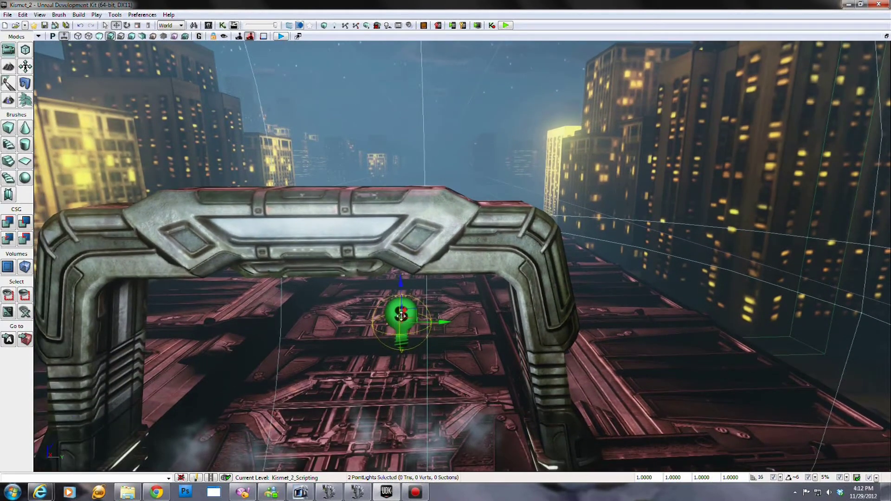
left_click_drag(405, 312, 463, 252)
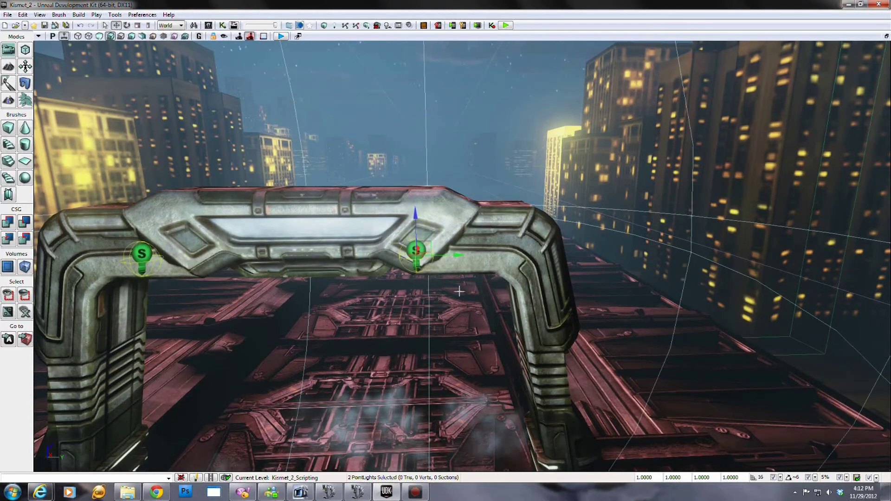
right_click_drag(463, 252, 299, 280)
right_click_drag(456, 296, 455, 296)
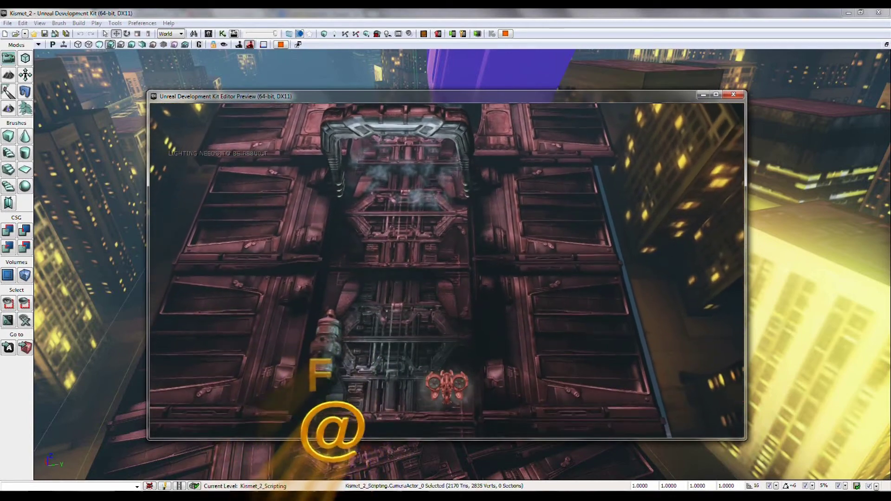
Step: Exit the preview, fly the view down the platform, and select the nearer arch mesh
key("Escape")
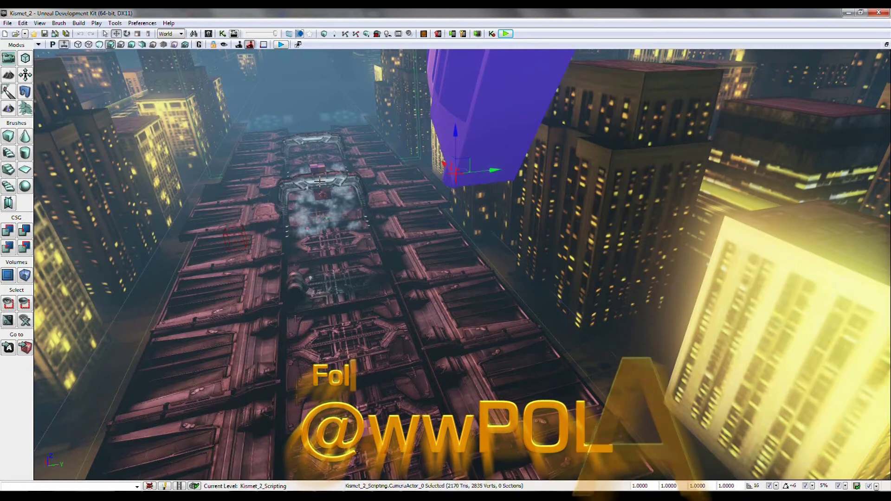
right_click_drag(335, 216, 304, 205)
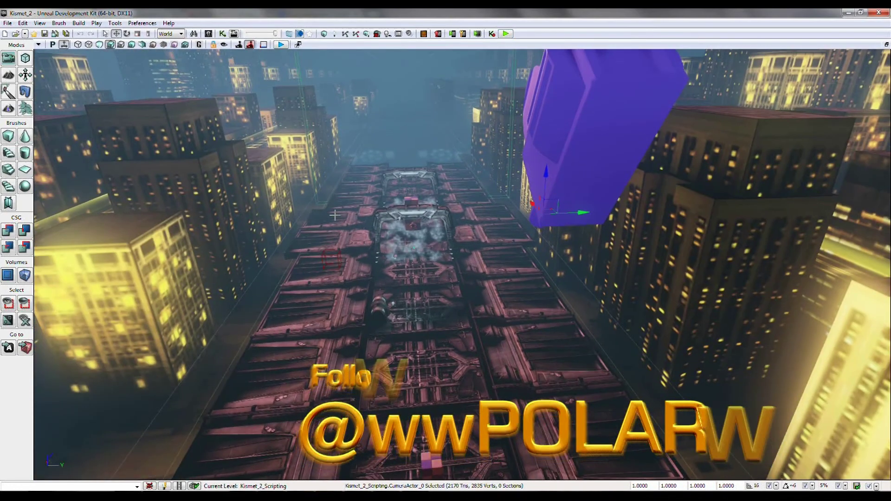
scroll(335, 215, "up", 3)
middle_click_drag(335, 215, 332, 251)
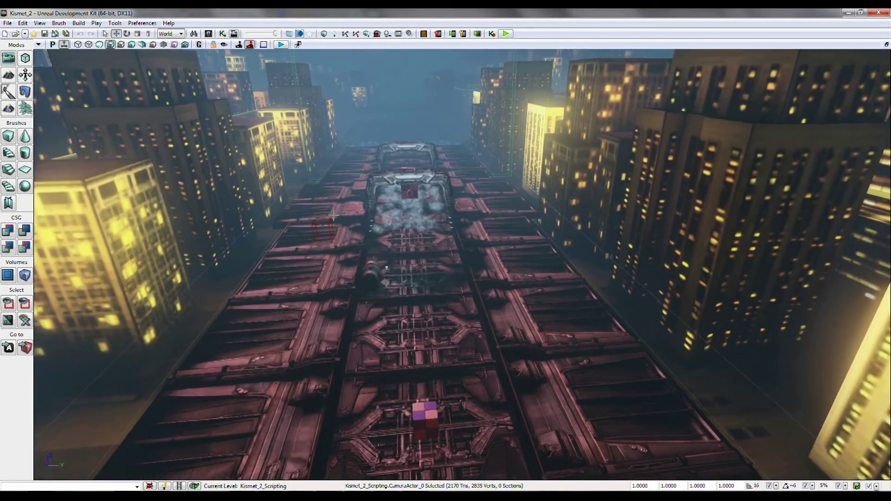
scroll(332, 215, "up", 4)
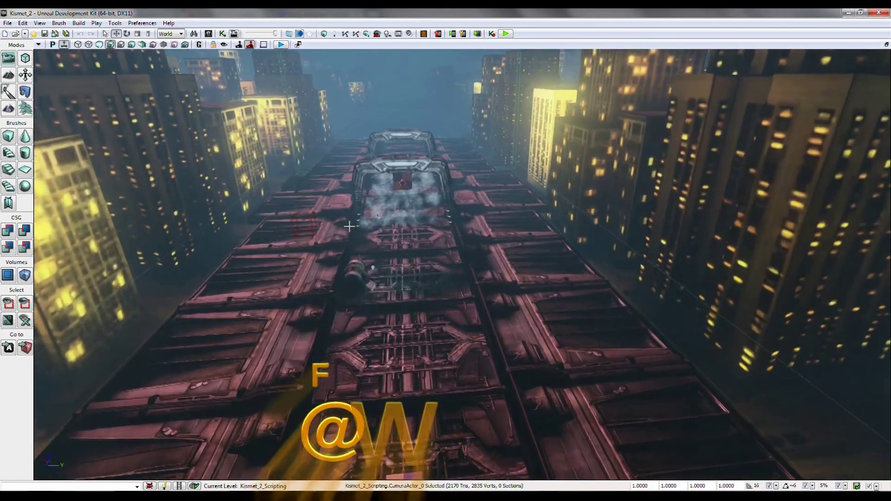
mouse_move(333, 215)
right_mouse_down()
mouse_move(327, 244)
mouse_move(327, 216)
right_mouse_up()
key("w")
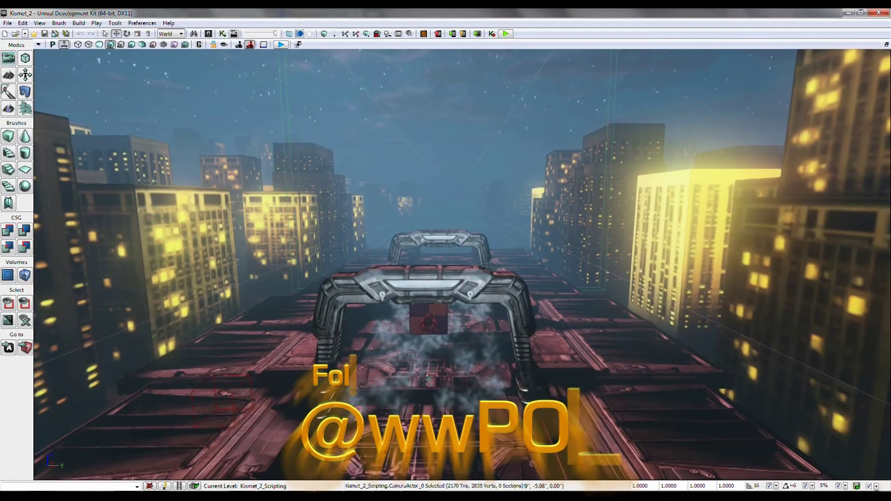
left_click(407, 283)
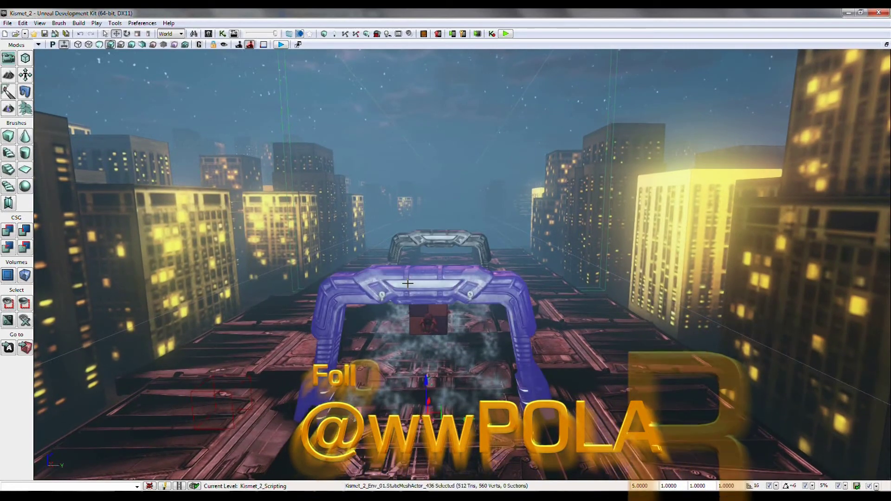